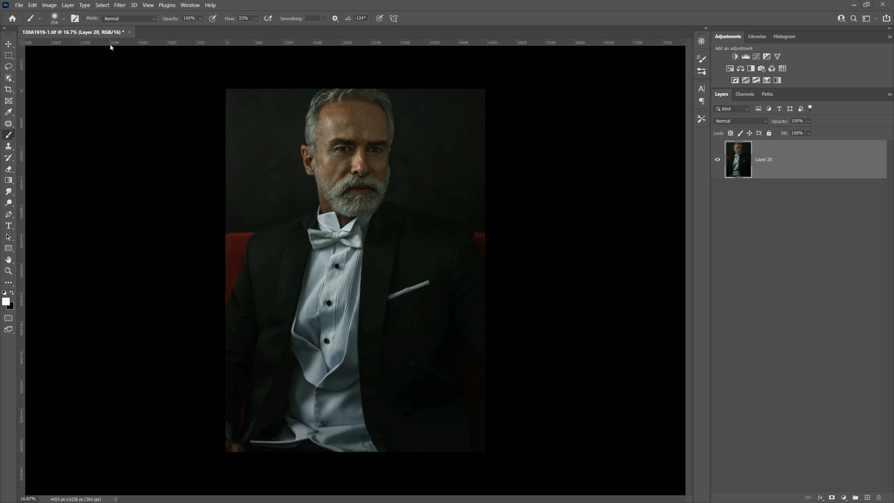
left_click(49, 6)
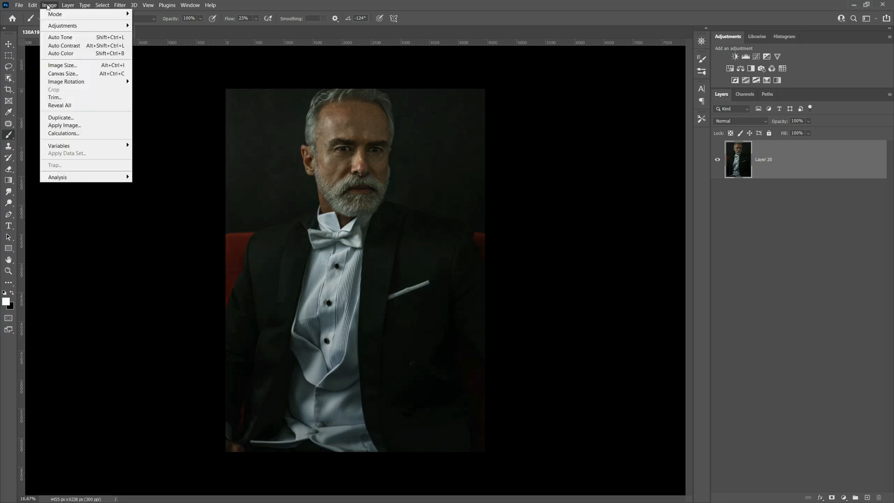
mouse_move(62, 28)
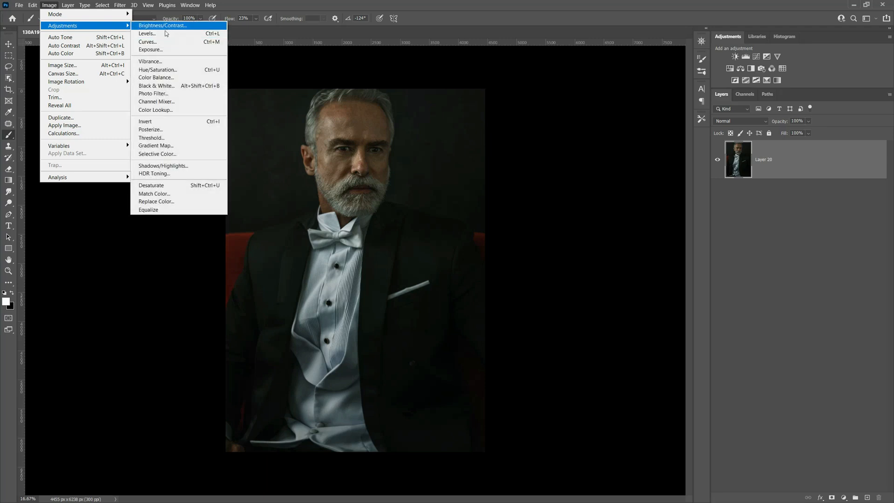
left_click(161, 42)
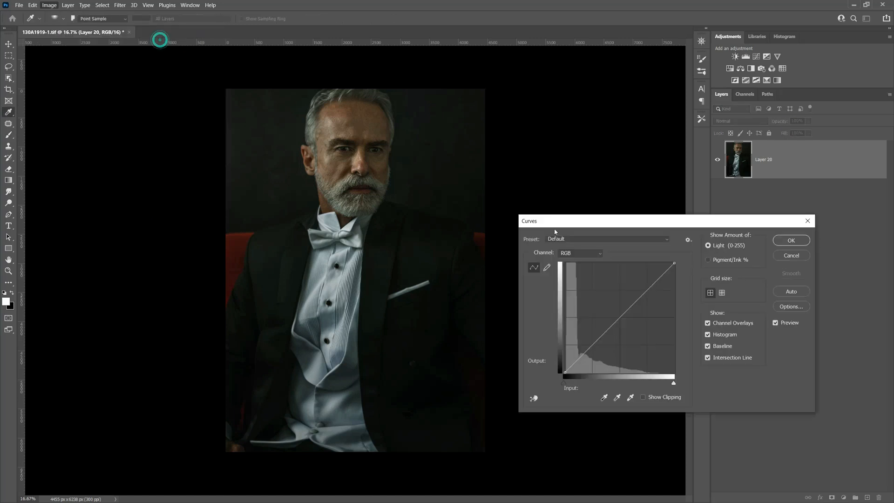
left_click_drag(658, 226, 470, 259)
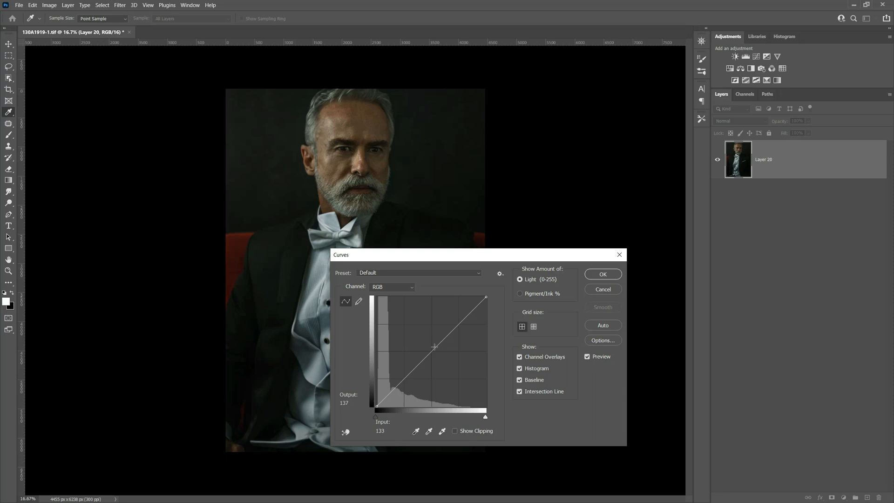
left_click_drag(435, 347, 422, 336)
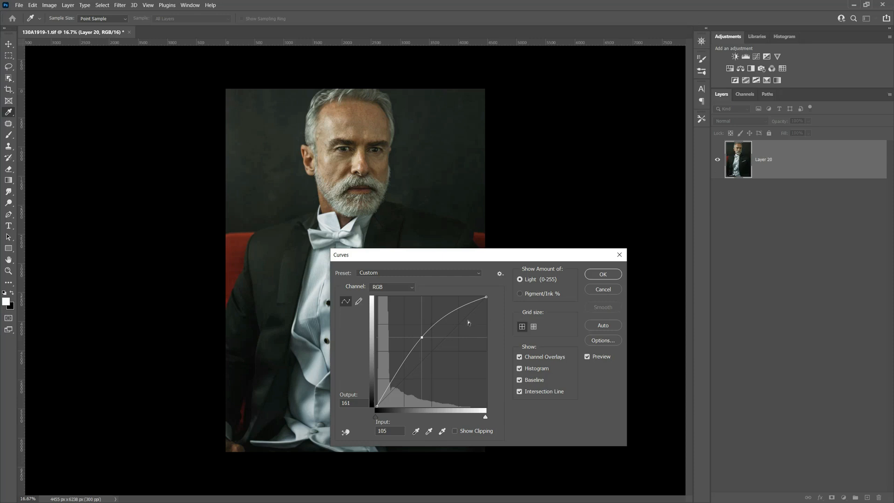
left_click_drag(422, 338, 435, 344)
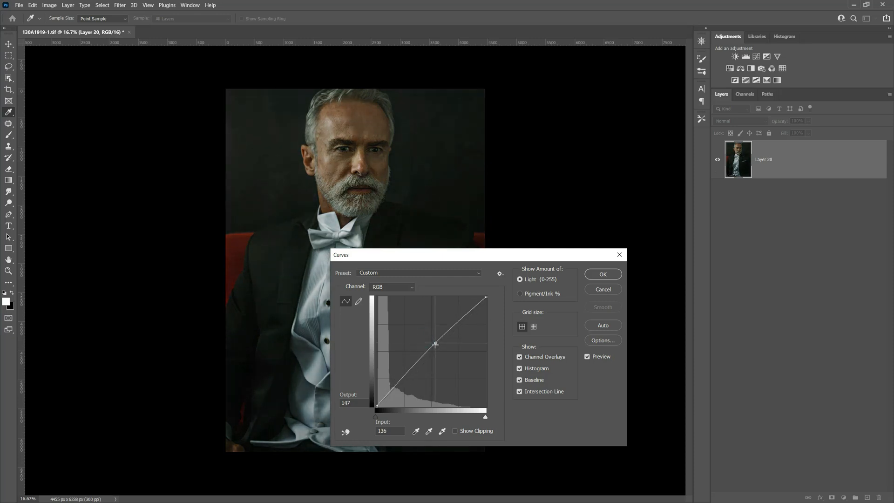
left_click_drag(436, 345, 443, 349)
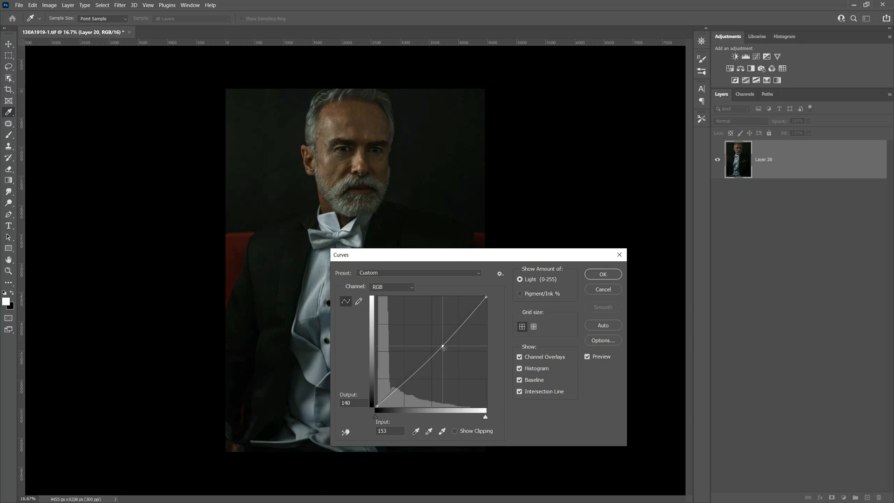
left_click_drag(443, 348, 437, 342)
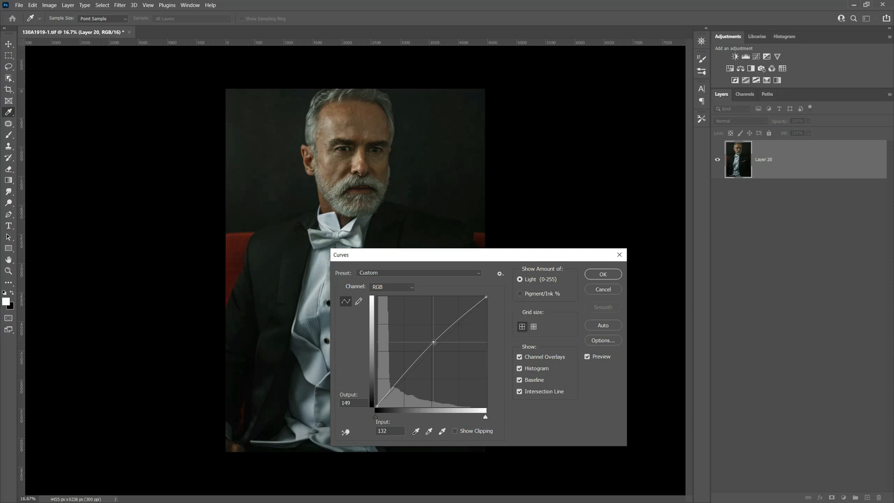
left_click_drag(433, 342, 438, 344)
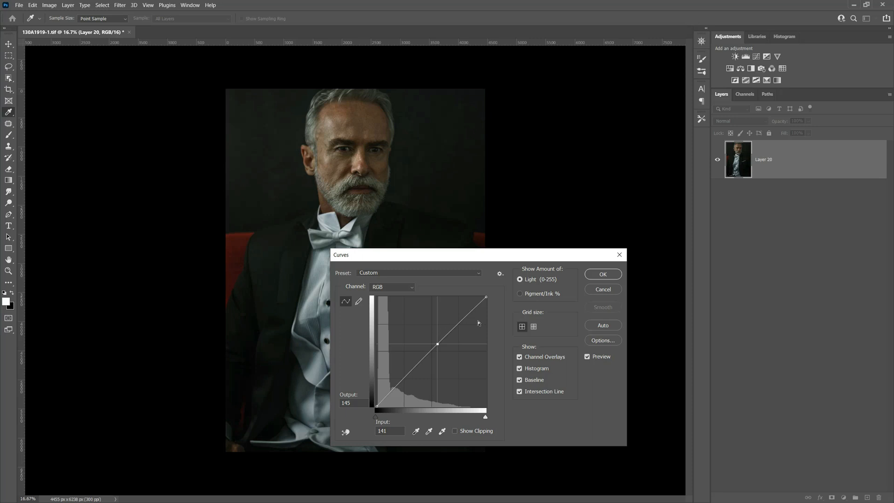
left_click(601, 290)
key("b")
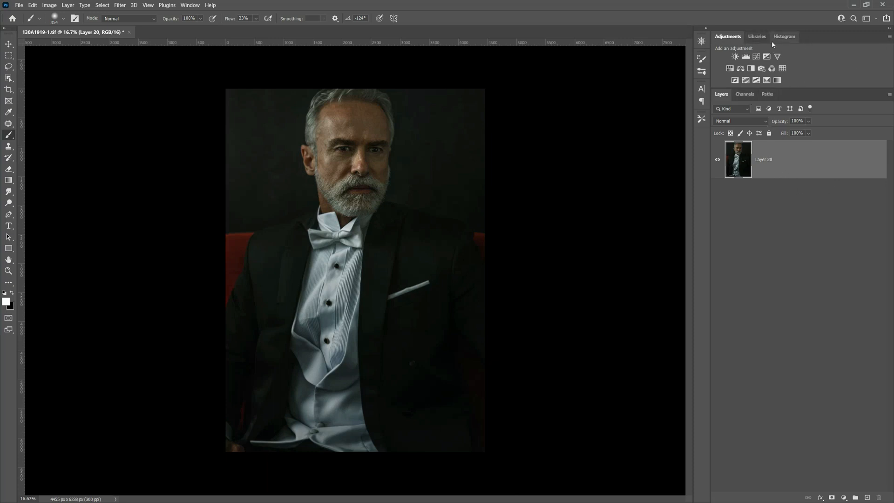
left_click(844, 498)
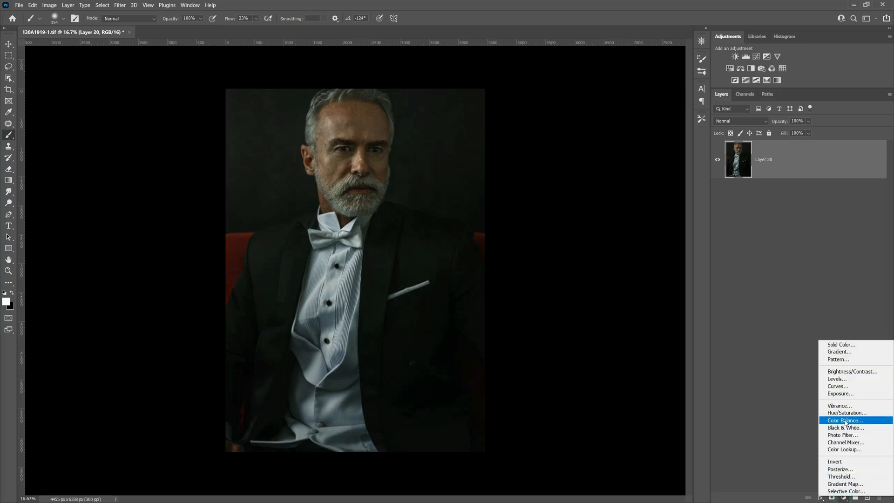
left_click(862, 347)
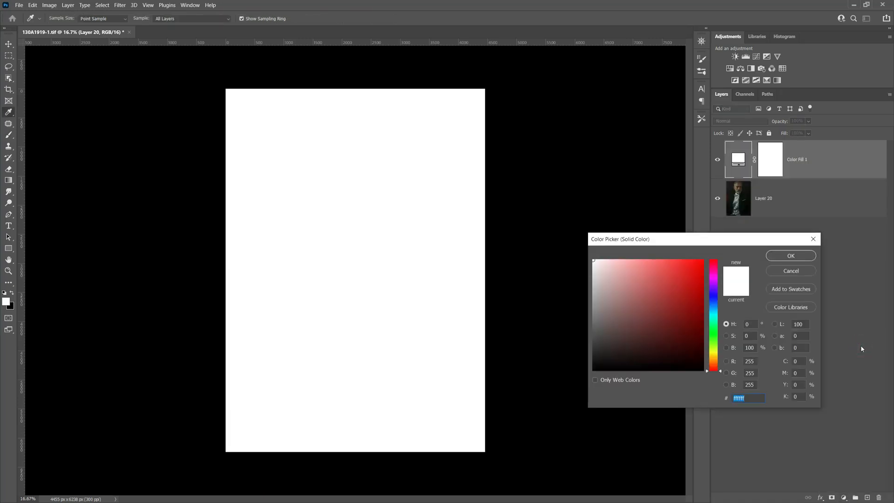
mouse_move(681, 310)
left_mouse_down()
mouse_move(683, 277)
mouse_move(659, 303)
left_mouse_up()
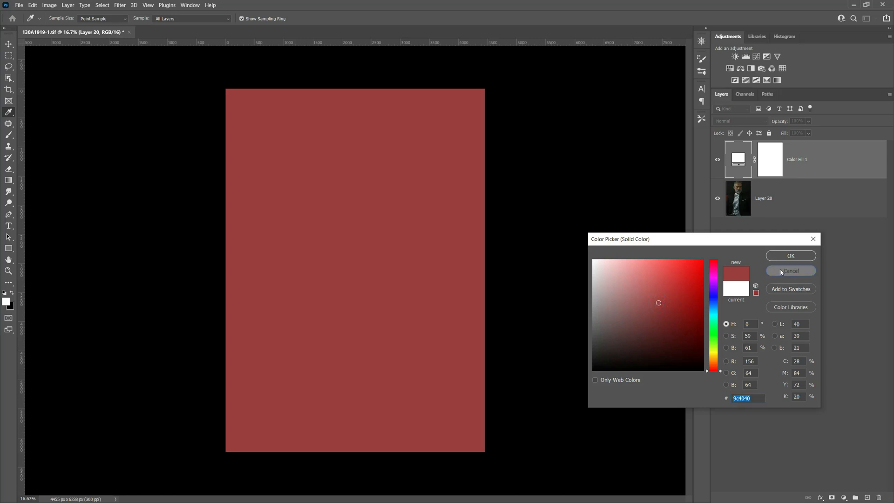
left_click(781, 272)
- Add a Curves adjustment layer above the portrait and raise the RGB midtones to output 155 at input 120
left_click(843, 498)
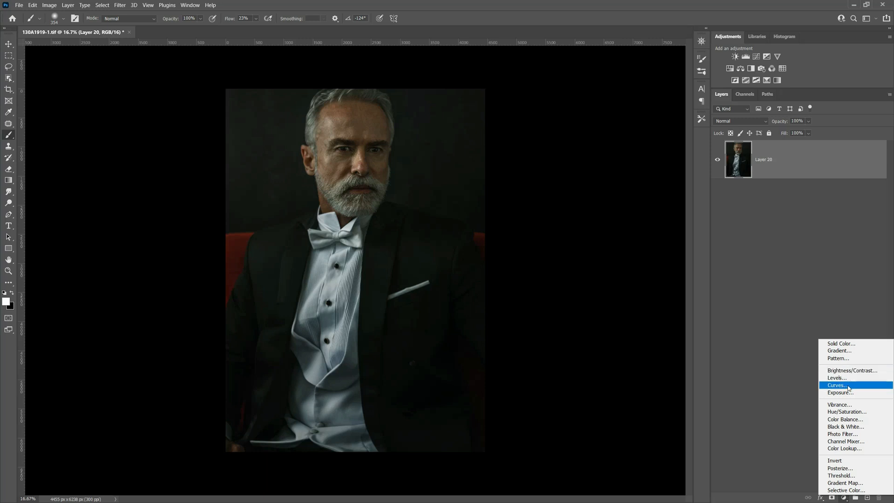
left_click(849, 386)
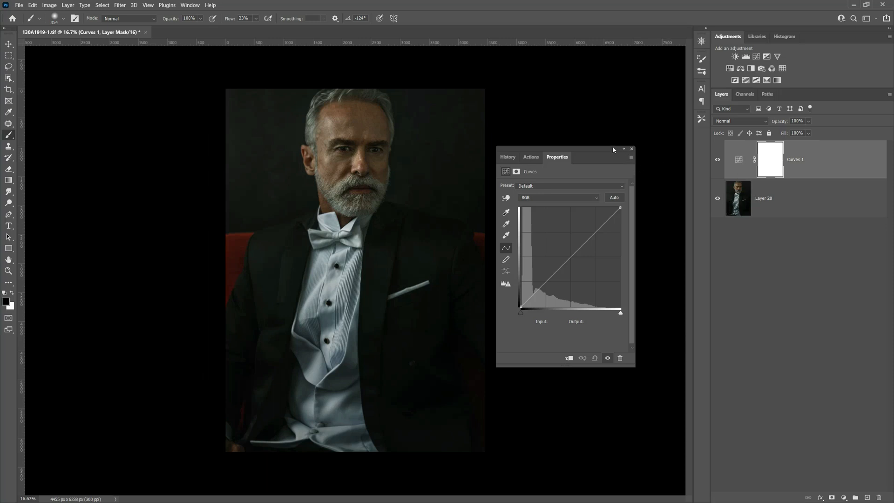
left_click_drag(614, 149, 635, 151)
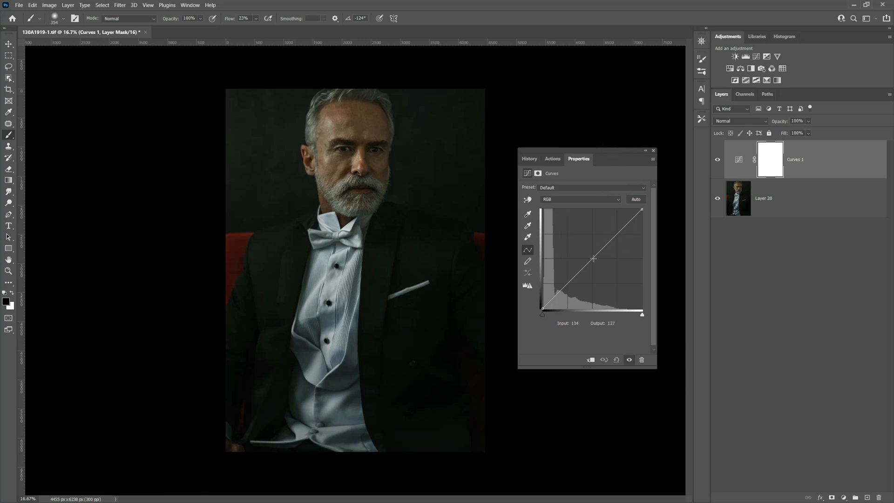
mouse_move(593, 258)
left_mouse_down()
mouse_move(581, 246)
mouse_move(599, 254)
mouse_move(589, 247)
left_mouse_up()
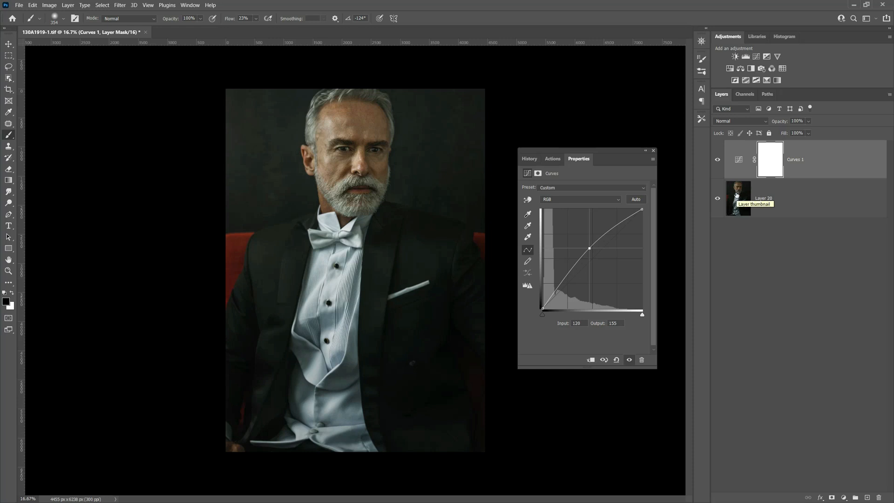
- Invert the Curves layer's mask to black and check the layer's effect on the portrait
left_click(772, 159)
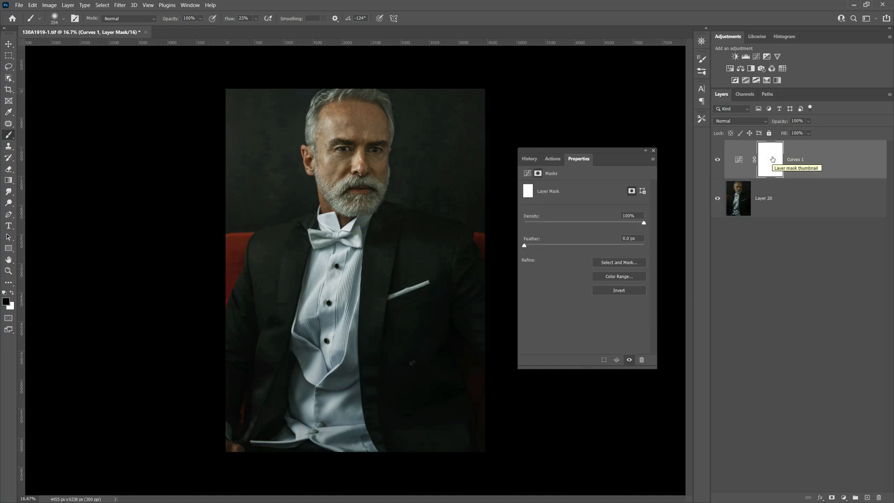
key("ctrl+i")
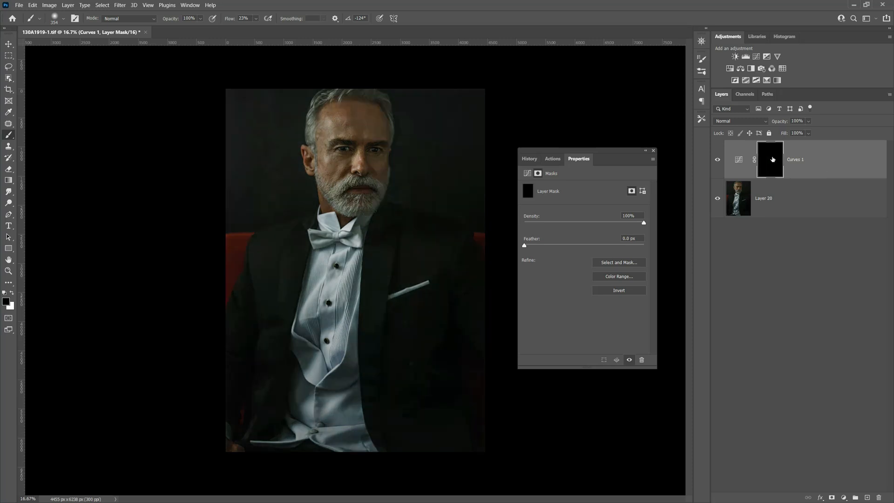
left_click(720, 158)
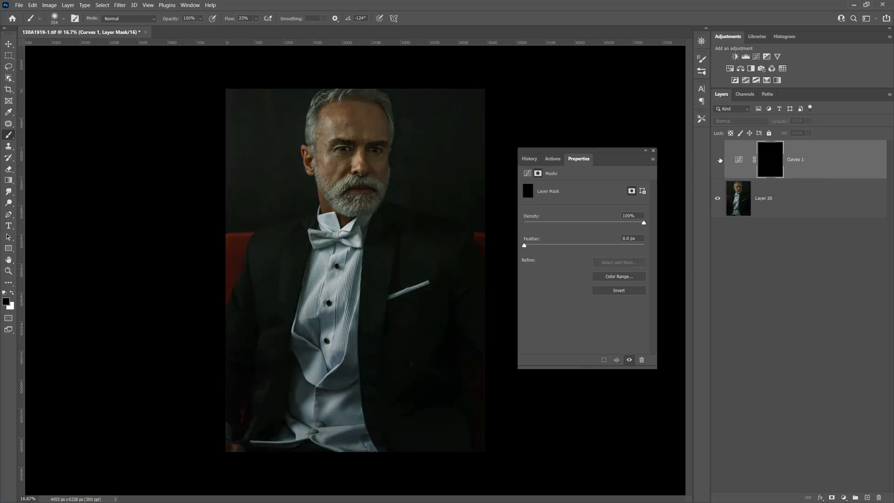
left_click(719, 159)
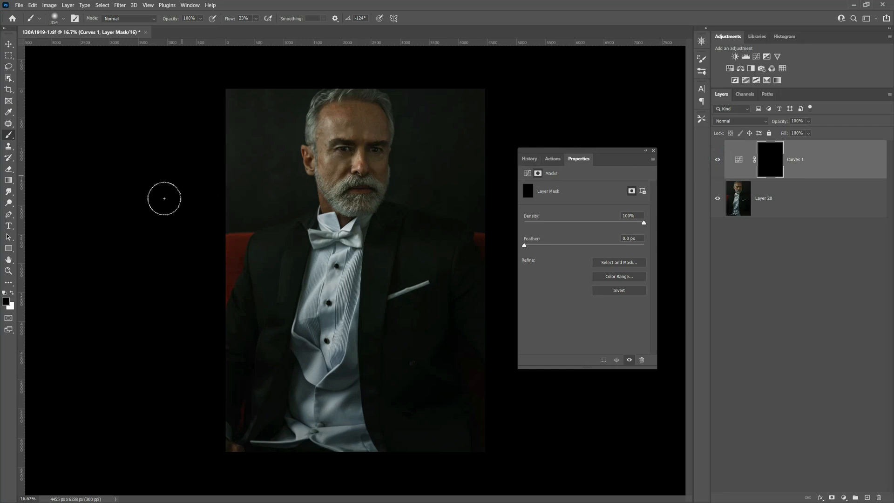
- Paint with white on the Curves layer's mask over the man's face and shirt to brighten those areas
left_click(13, 293)
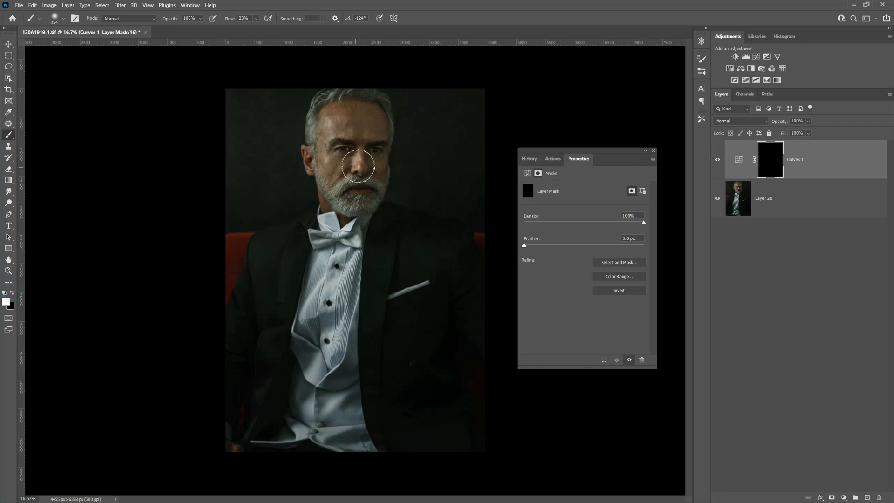
mouse_move(343, 132)
left_mouse_down()
mouse_move(354, 126)
mouse_move(328, 136)
mouse_move(323, 177)
mouse_move(344, 140)
mouse_move(370, 182)
mouse_move(375, 133)
mouse_move(331, 113)
mouse_move(333, 233)
mouse_move(357, 226)
mouse_move(315, 336)
mouse_move(342, 286)
mouse_move(352, 170)
mouse_move(328, 135)
mouse_move(345, 96)
mouse_move(365, 165)
mouse_move(380, 120)
mouse_move(359, 142)
mouse_move(359, 177)
mouse_move(327, 271)
mouse_move(368, 189)
mouse_move(345, 132)
mouse_move(365, 162)
mouse_move(354, 168)
left_mouse_up()
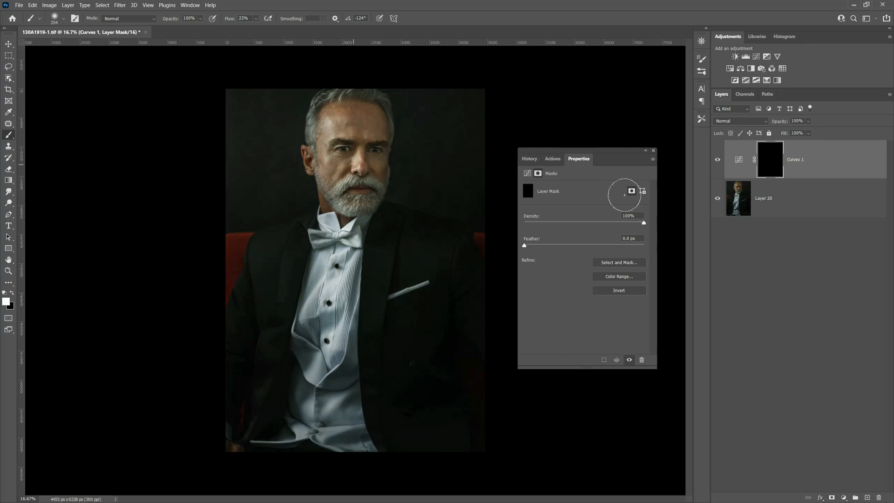
left_click(717, 159)
left_click(718, 159)
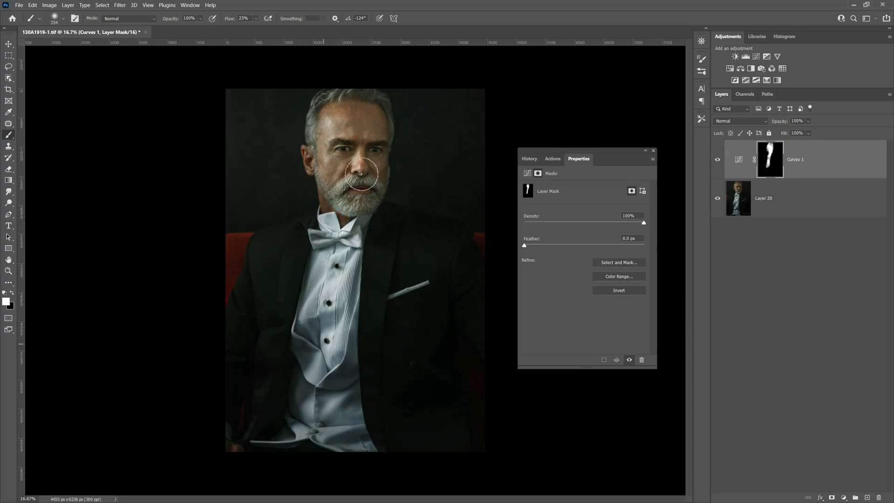
mouse_move(363, 111)
left_mouse_down()
mouse_move(349, 202)
mouse_move(354, 153)
left_mouse_up()
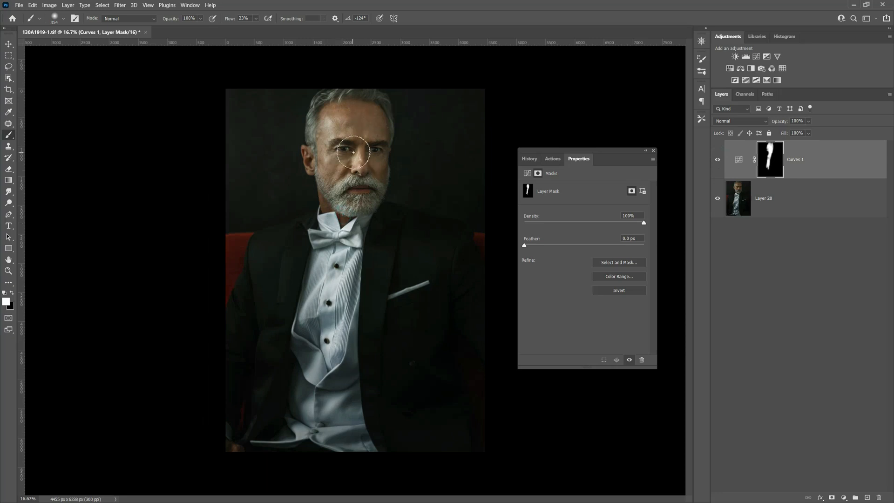
- Compare the portrait with the Curves layer hidden and shown at full opacity
left_click(809, 121)
mouse_move(819, 131)
left_mouse_down()
mouse_move(796, 131)
mouse_move(819, 131)
left_mouse_up()
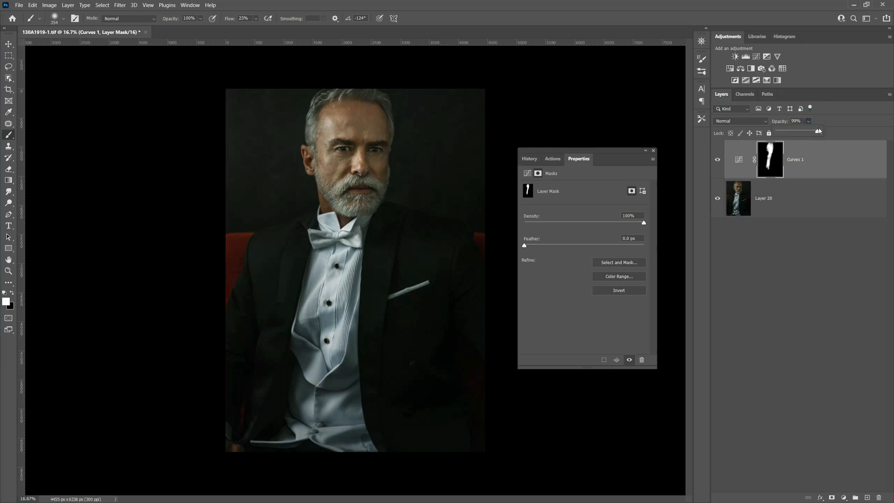
left_click(718, 159)
left_click(717, 159)
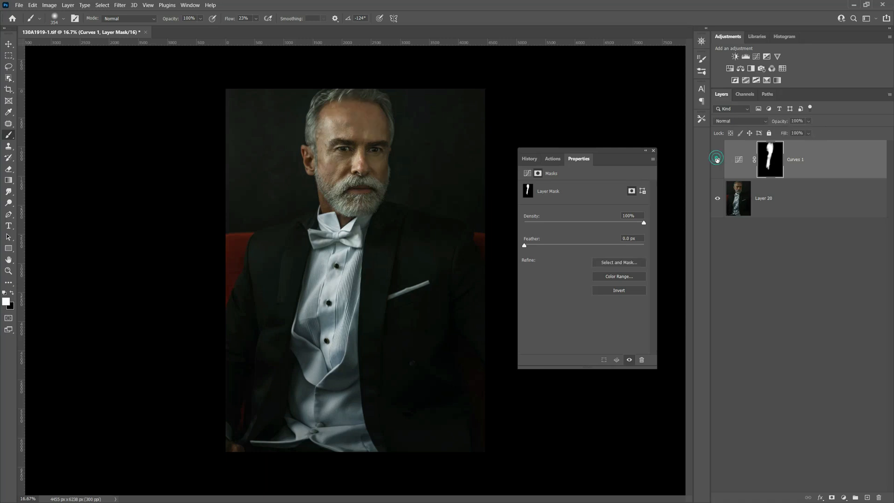
- Add a Selective Color adjustment layer above the Curves layer and set Neutrals to Cyan +9 and Yellow +10
left_click(817, 170)
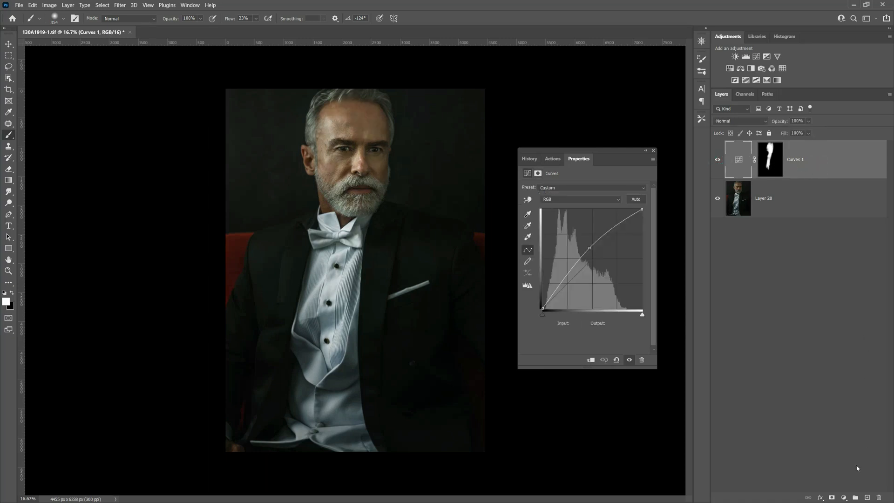
left_click(845, 497)
left_click(845, 493)
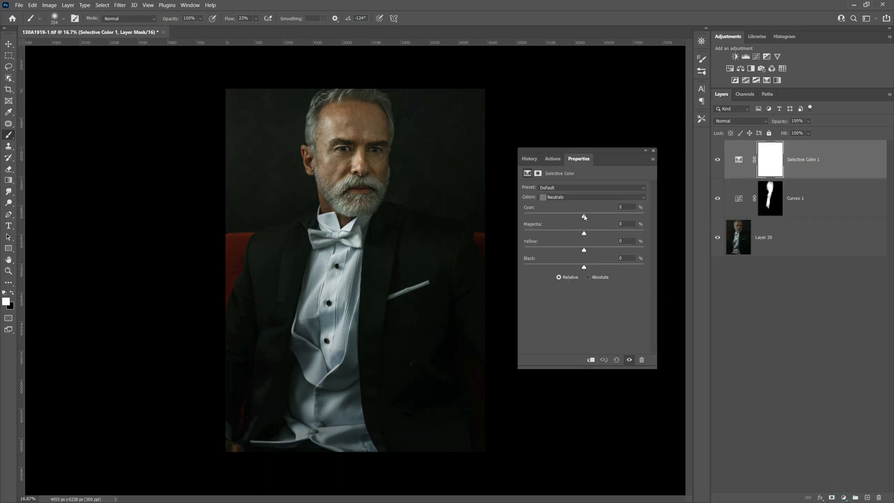
mouse_move(584, 216)
left_mouse_down()
mouse_move(572, 213)
mouse_move(591, 217)
left_mouse_up()
left_click_drag(585, 252, 591, 253)
left_click_drag(593, 218, 590, 219)
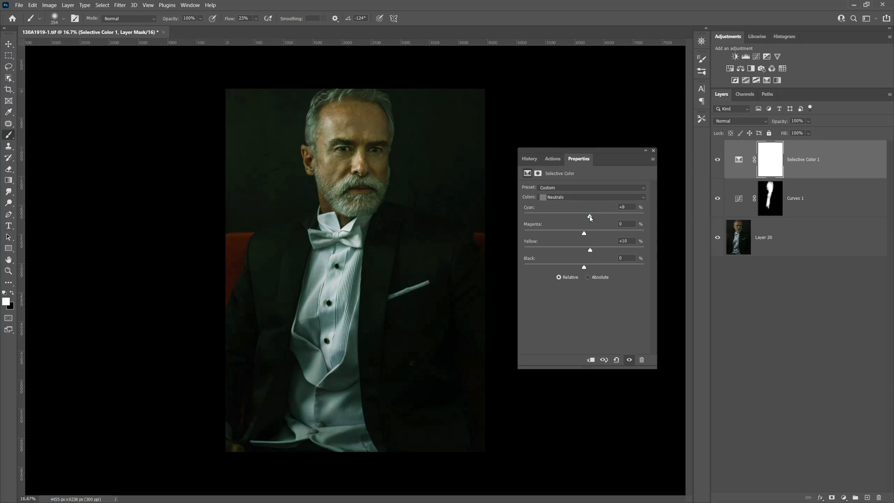
- Reduce the Selective Color layer's opacity to 40%
left_click(809, 121)
left_click_drag(818, 131, 792, 131)
left_click(711, 158)
left_click(739, 160)
left_click(844, 497)
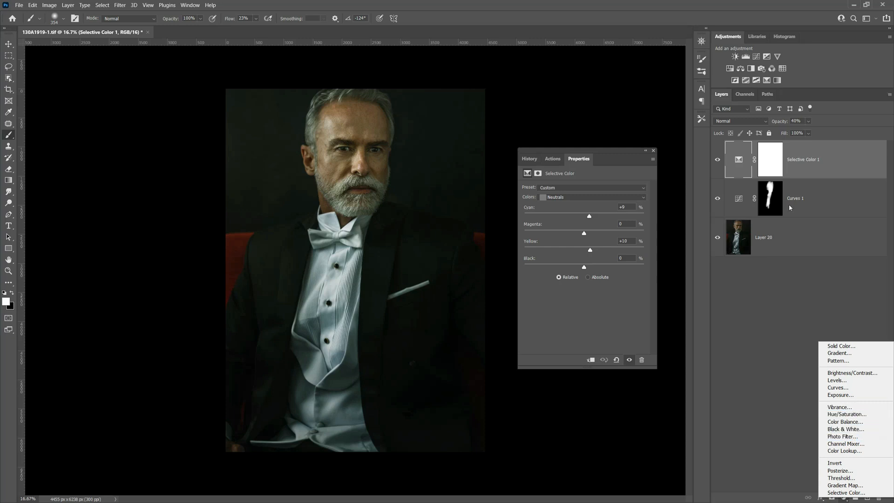
left_click(809, 181)
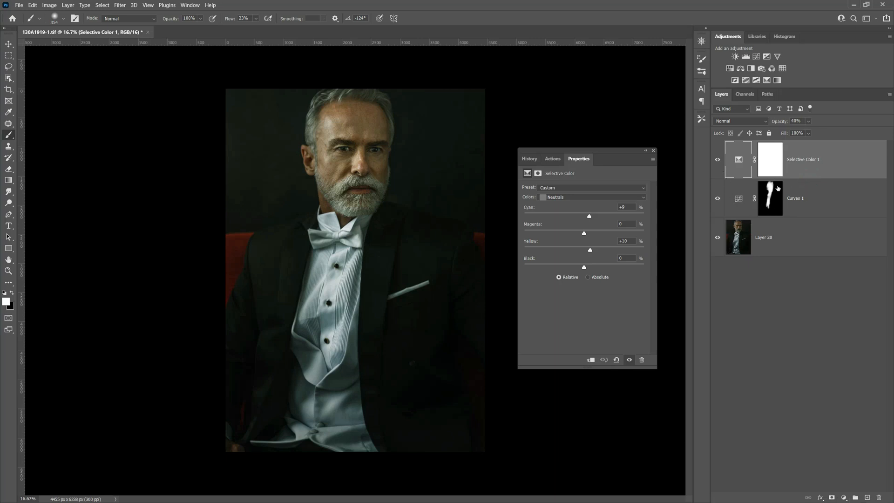
- Hide the Selective Color layer and toggle the Curves layer's visibility to compare the portrait with and without the brightening
left_click(717, 160)
left_click(717, 198)
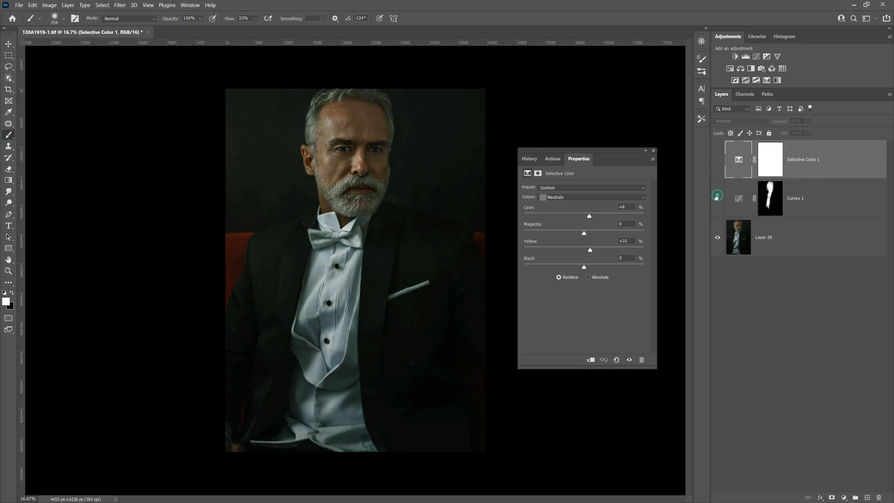
left_click(717, 198)
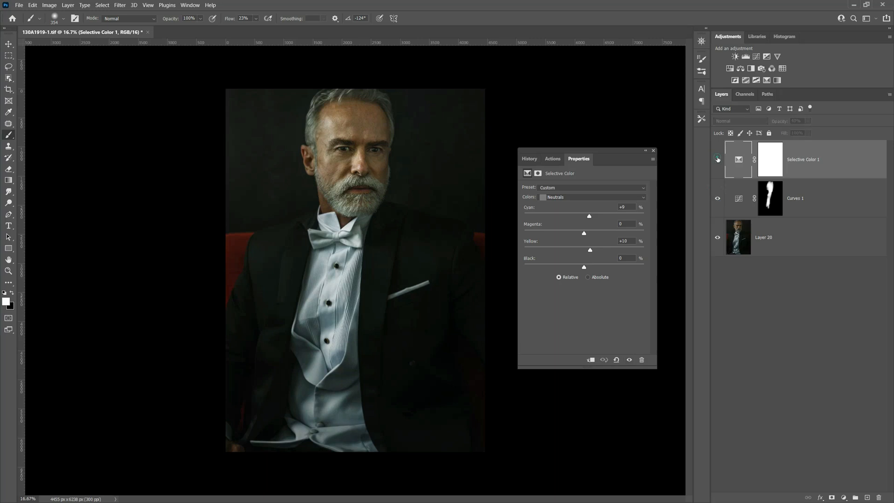
left_click(717, 198)
left_click(718, 198)
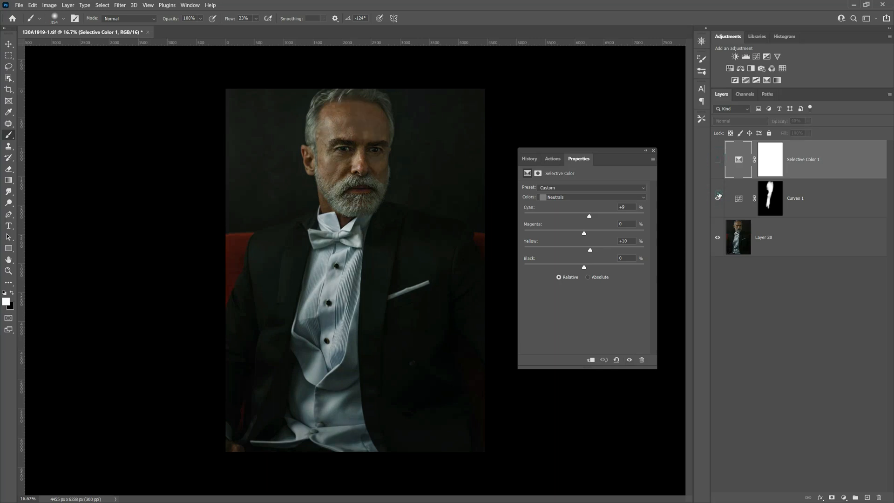
left_click(719, 195)
left_click(719, 193)
left_click(719, 195)
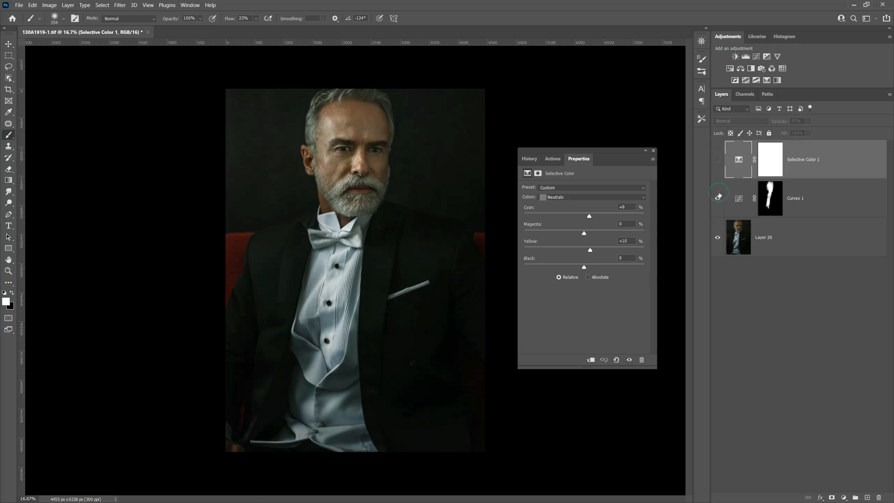
- Lower the Curves layer's opacity to 68%
left_click(817, 196)
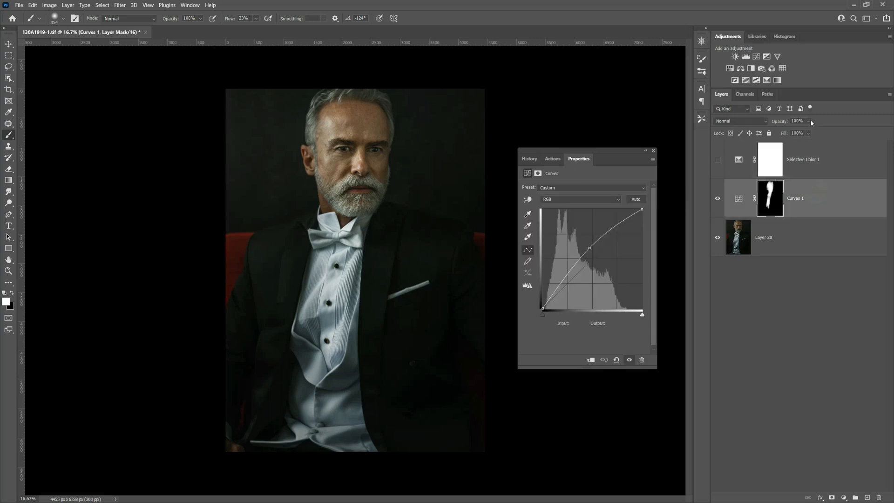
left_click(810, 120)
mouse_move(817, 132)
left_mouse_down()
mouse_move(784, 130)
mouse_move(806, 132)
left_mouse_up()
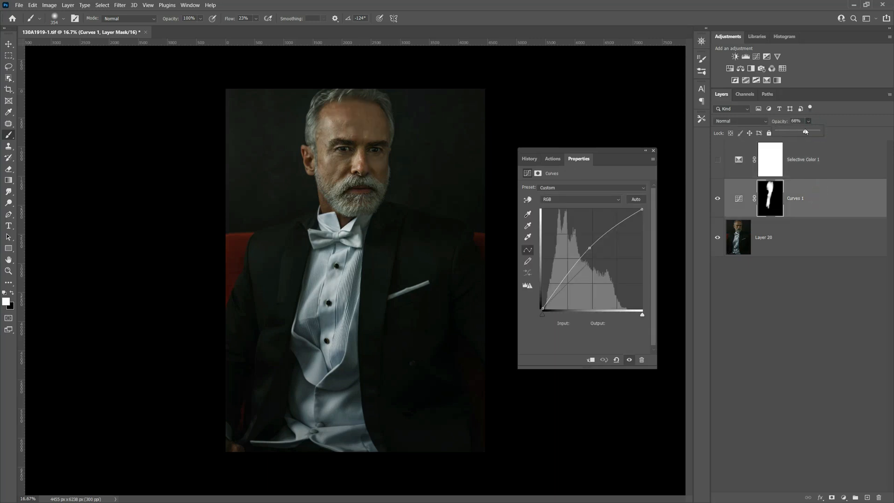
left_click(825, 208)
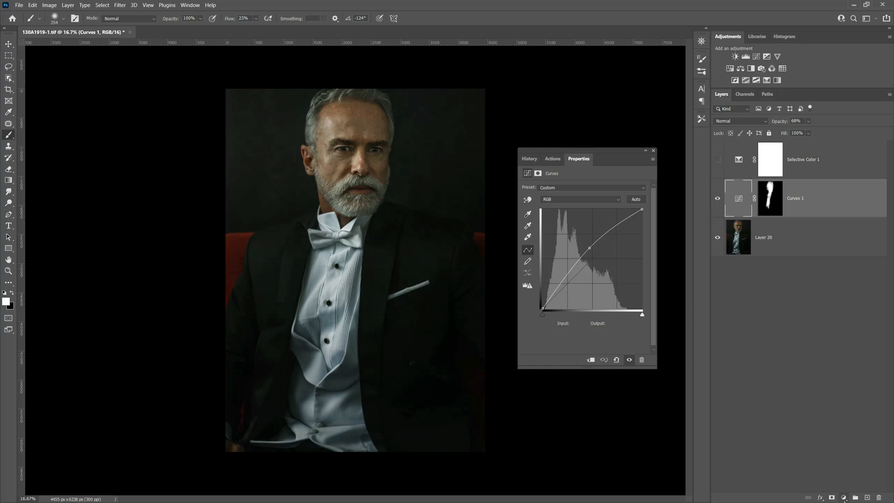
left_click(844, 498)
left_click(778, 331)
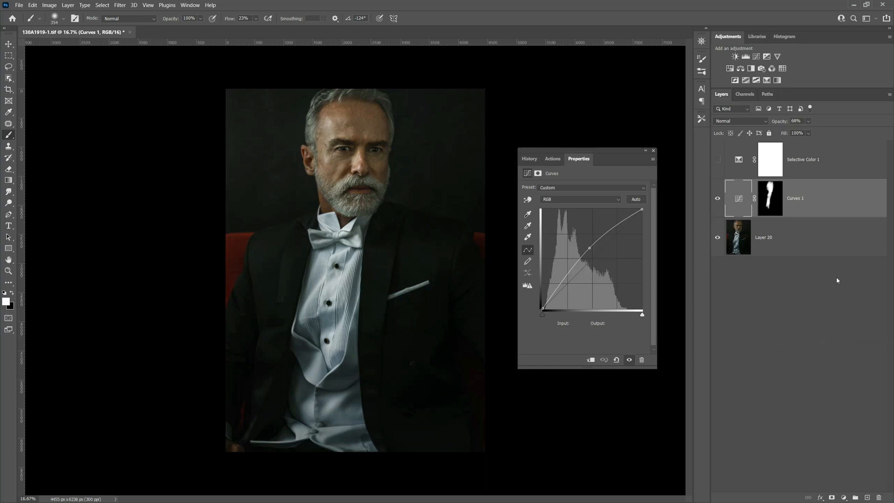